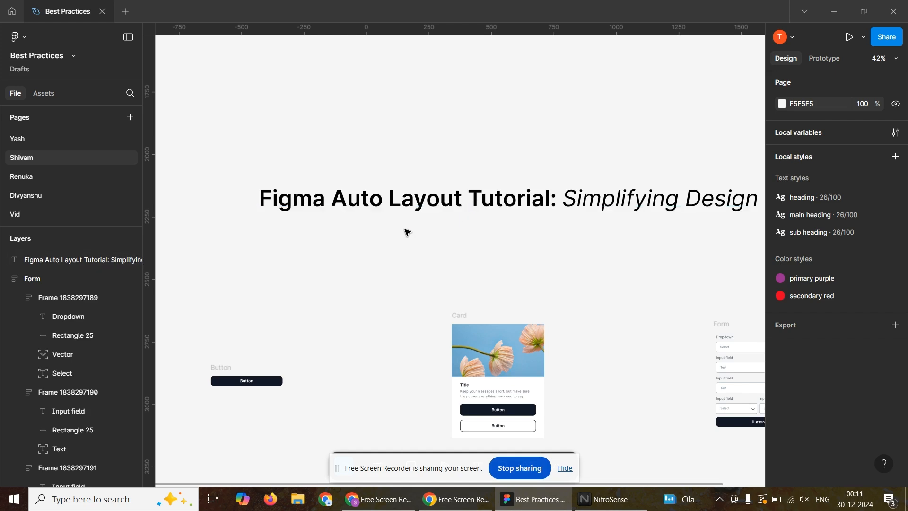
# Add a text layer reading "Click Me" on the empty canvas between the tutorial heading and the Card frame.
pyautogui.click(566, 468)
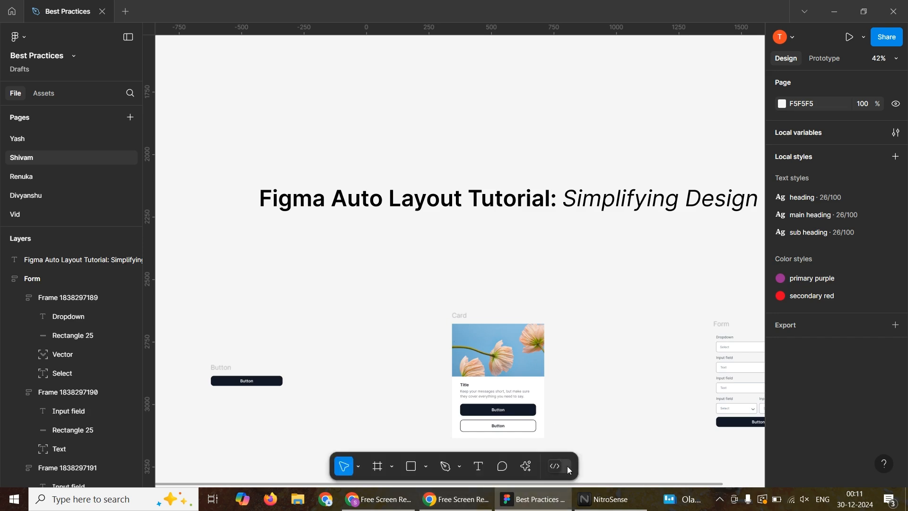
pyautogui.click(477, 465)
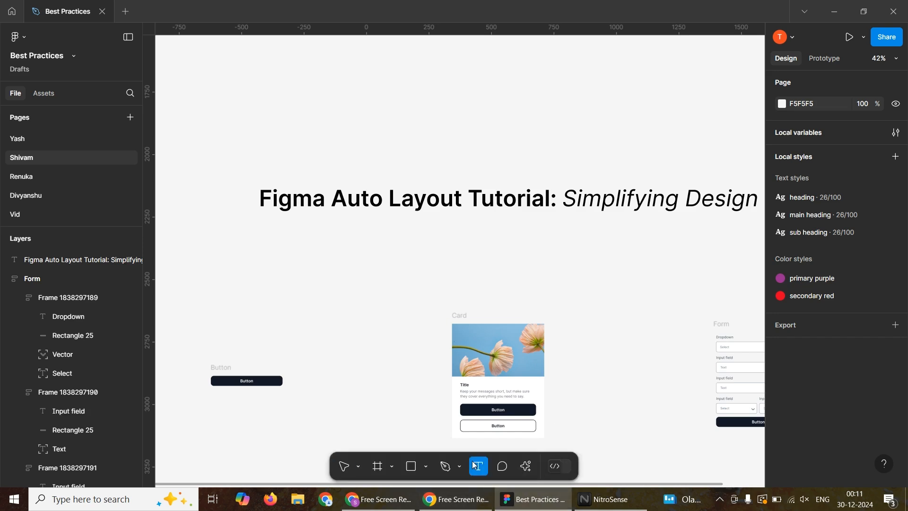
pyautogui.click(367, 268)
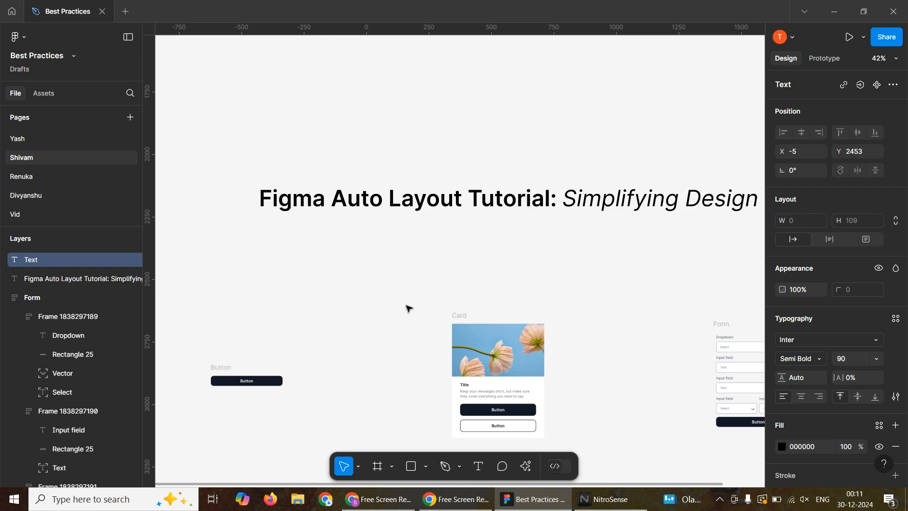
pyautogui.write('Cli')
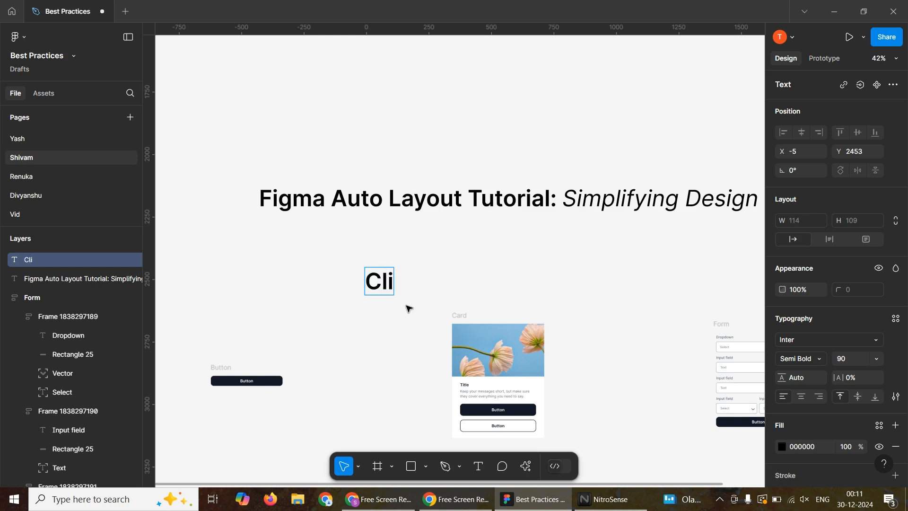
pyautogui.write('ck Me')
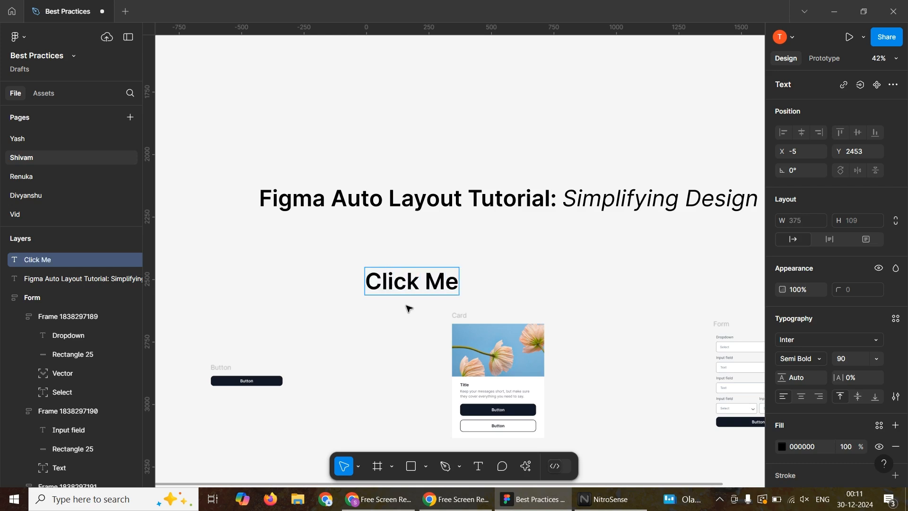
pyautogui.press('Escape')
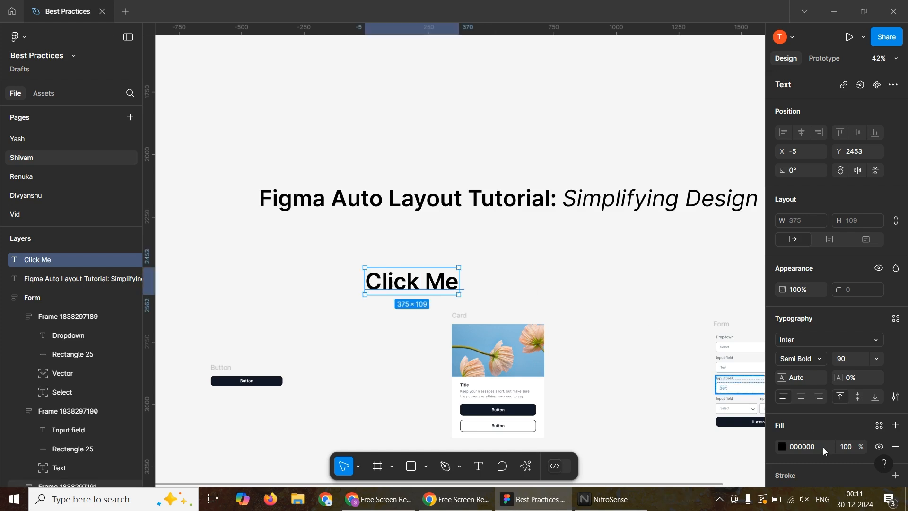
# Change the fill color of the "Click Me" text to white, FFFFFF.
pyautogui.click(787, 450)
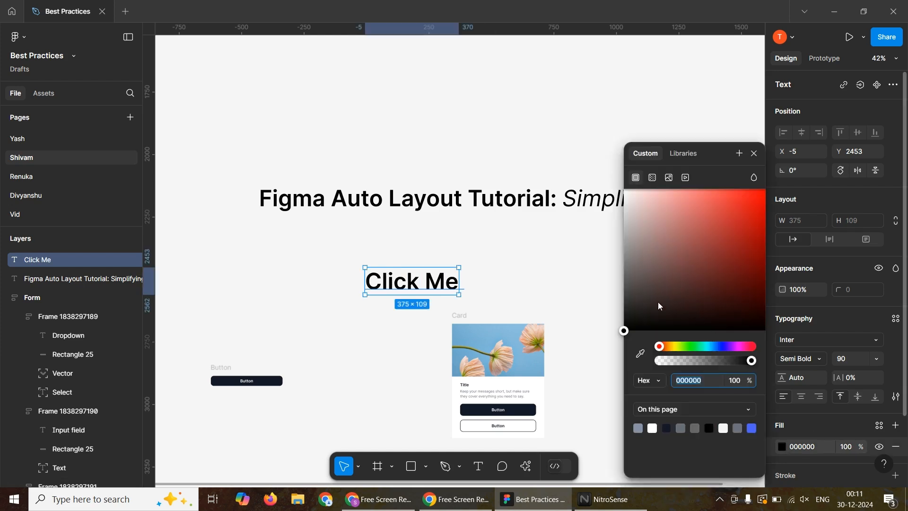
pyautogui.moveTo(638, 306); pyautogui.dragTo(611, 161)
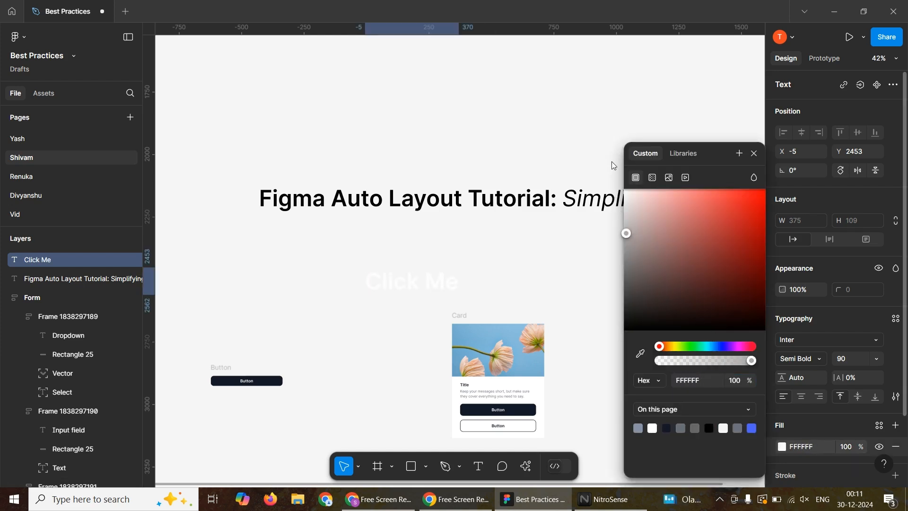
pyautogui.click(507, 245)
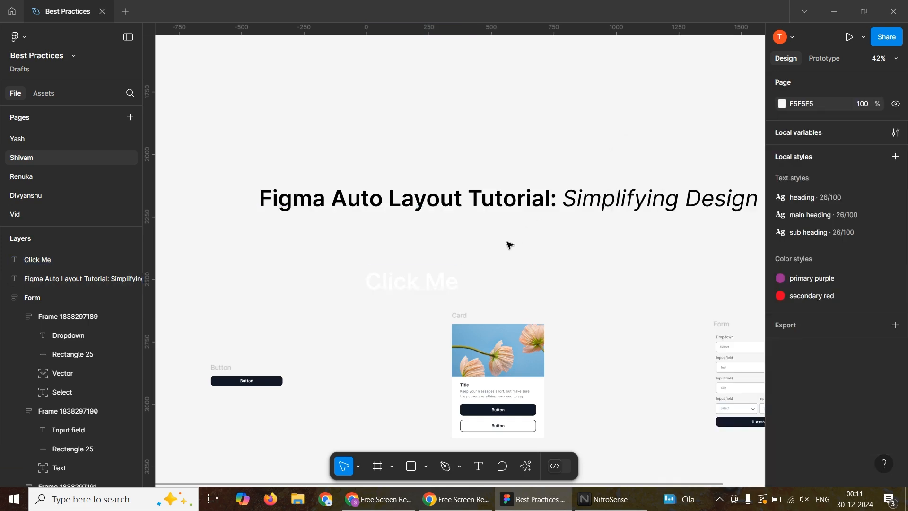
# Wrap the "Click Me" text in an auto layout frame.
pyautogui.rightClick(423, 289)
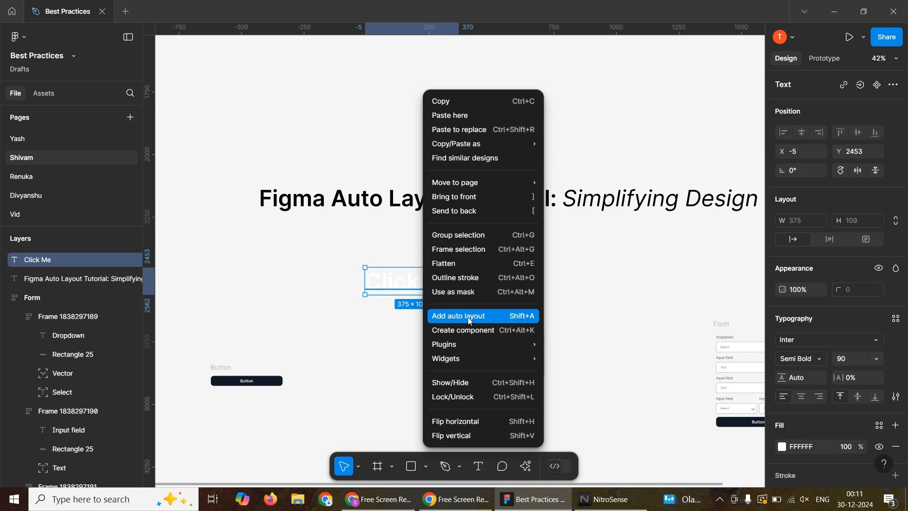
pyautogui.press('Escape')
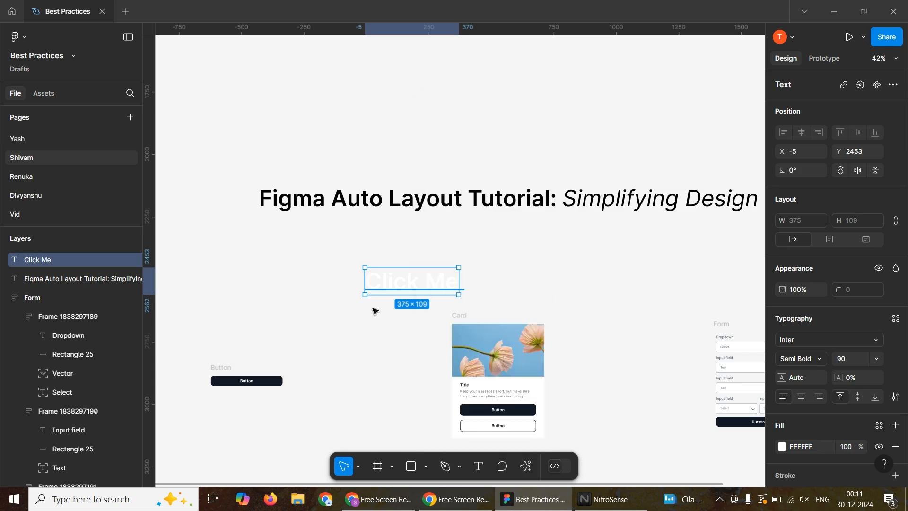
pyautogui.hotkey('shift', 'a')
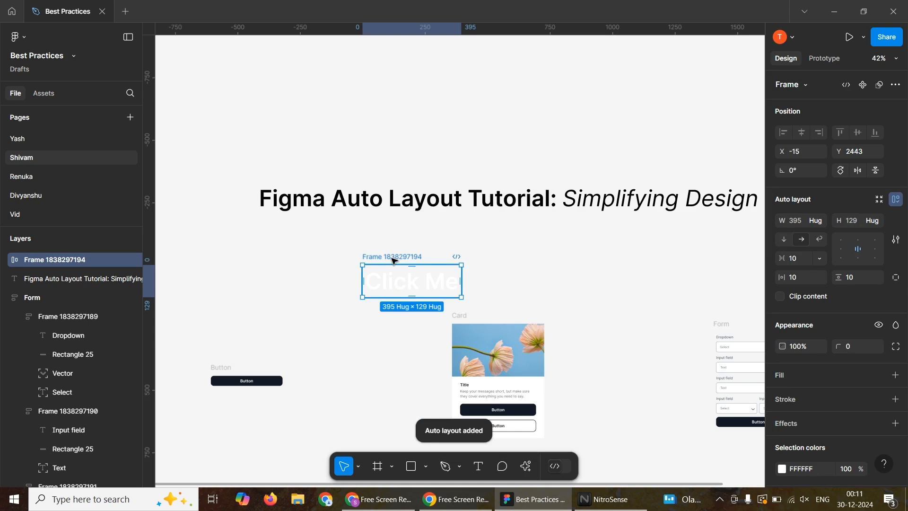
# Give the auto layout frame around "Click Me" a near-black fill, 0E0D0D.
pyautogui.click(784, 376)
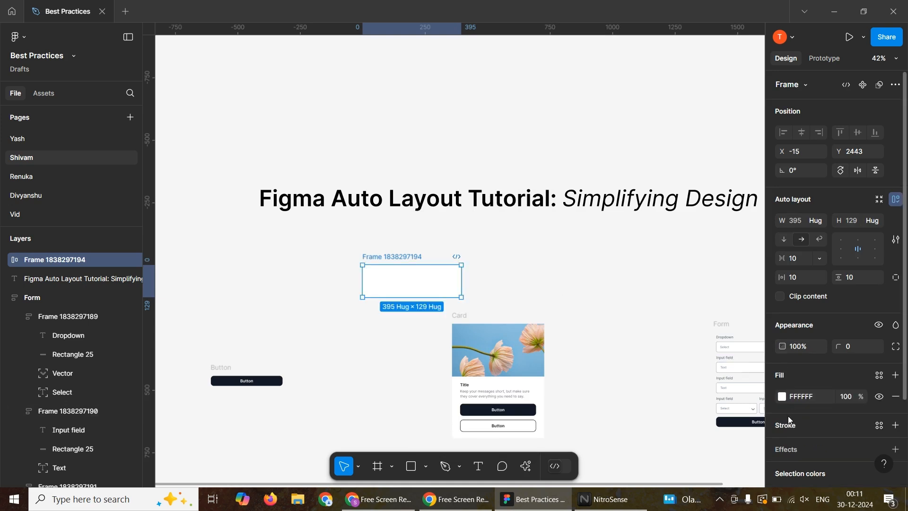
pyautogui.click(783, 397)
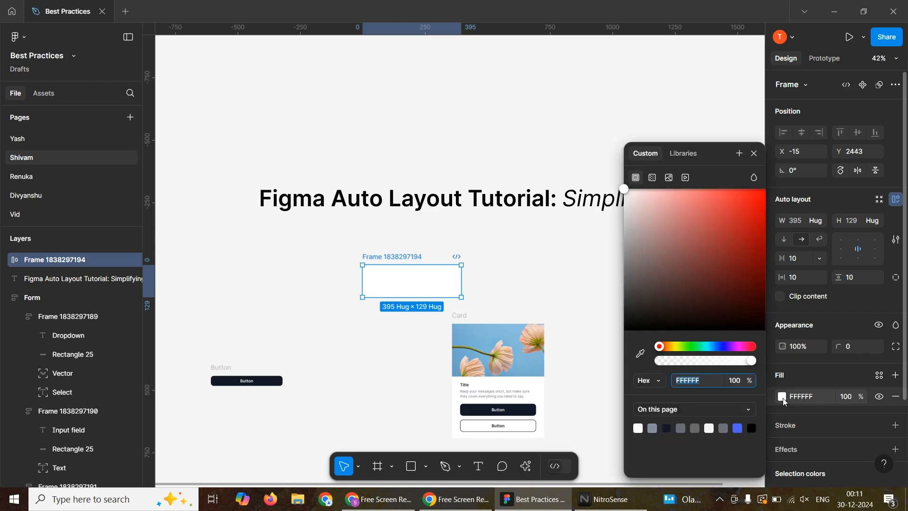
pyautogui.click(631, 328)
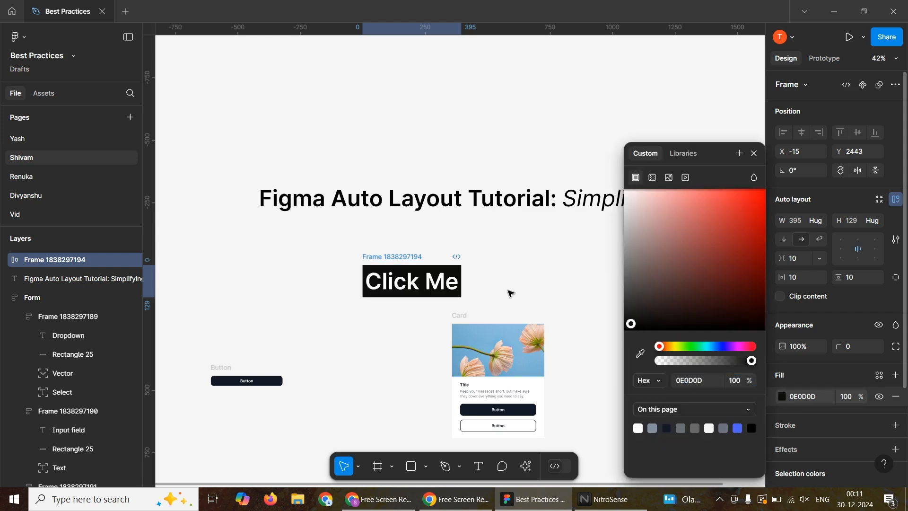
pyautogui.click(476, 274)
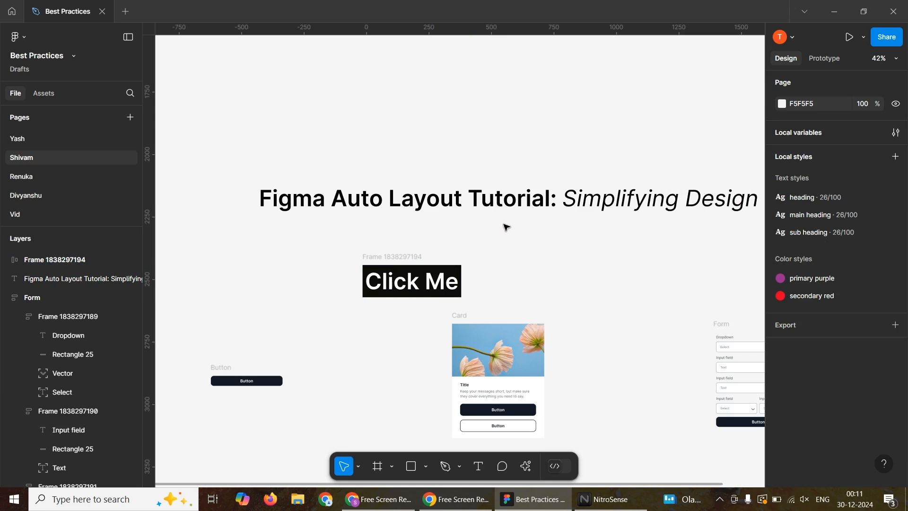
# Set the "Click Me" frame's vertical padding to 26 and its horizontal padding to 61.
pyautogui.click(405, 261)
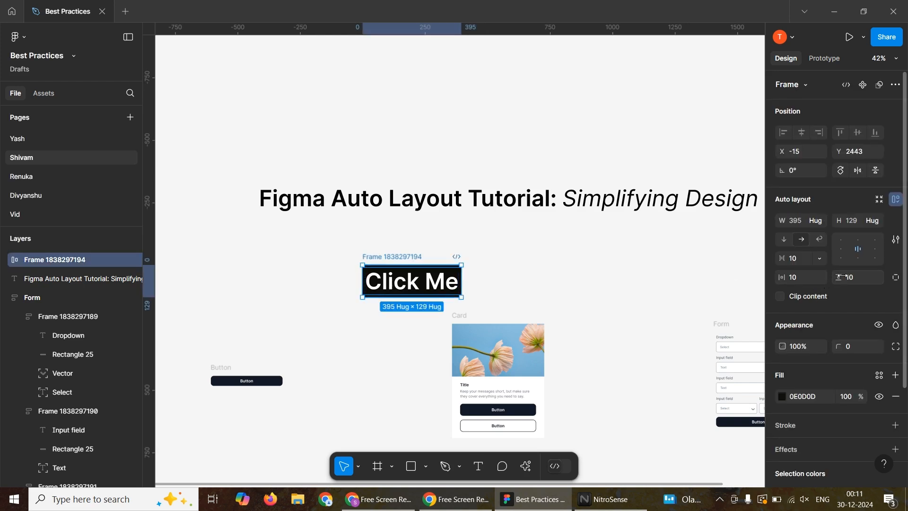
pyautogui.moveTo(841, 276); pyautogui.dragTo(849, 277)
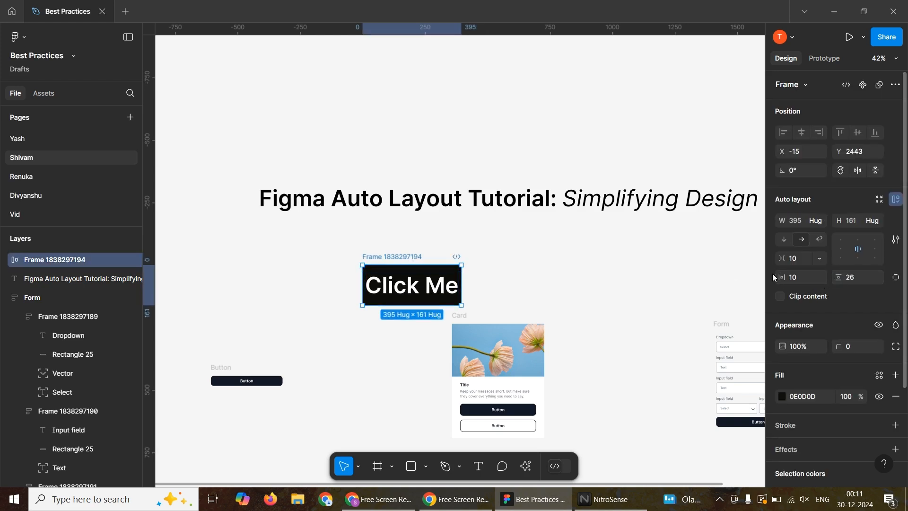
pyautogui.moveTo(778, 278); pyautogui.dragTo(519, 261)
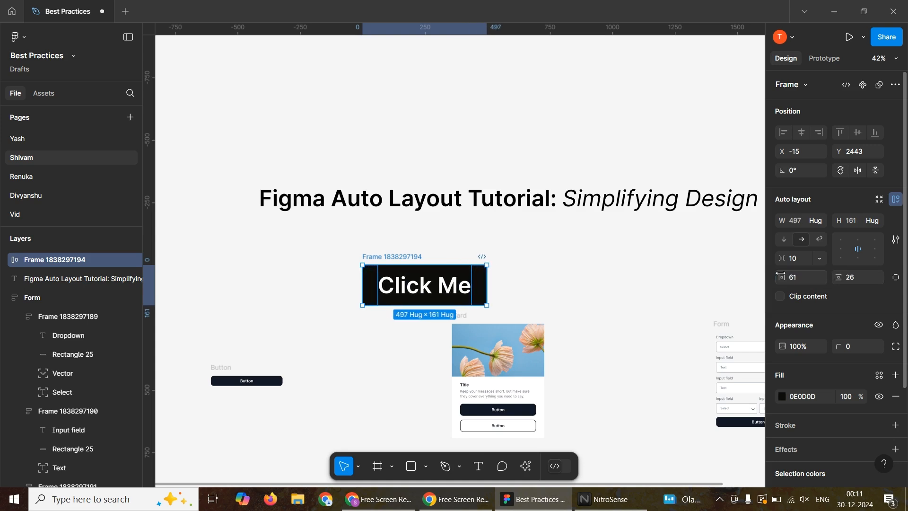
pyautogui.click(505, 264)
# Move the "Click Me" button up and left to X -154, Y 2379, and round its corners to a radius of 37.
pyautogui.moveTo(390, 260); pyautogui.dragTo(356, 245)
pyautogui.moveTo(832, 342); pyautogui.dragTo(358, 352)
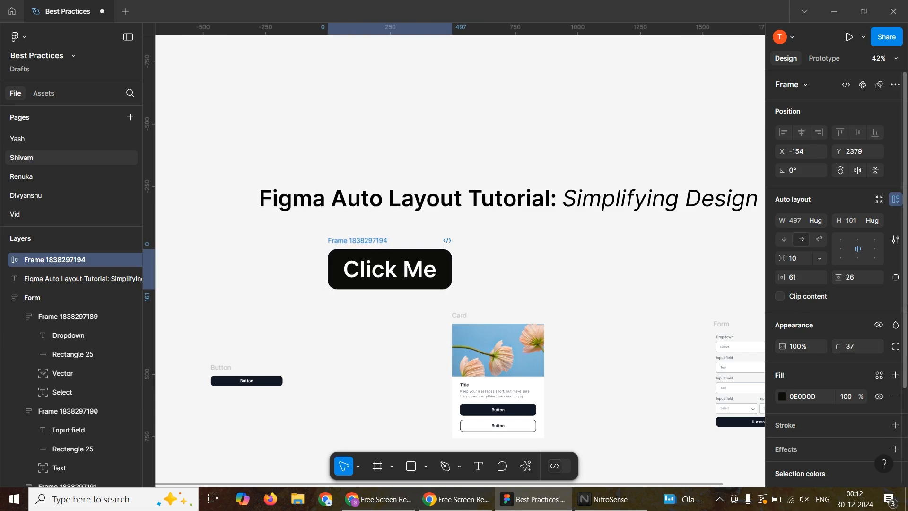
pyautogui.click(634, 282)
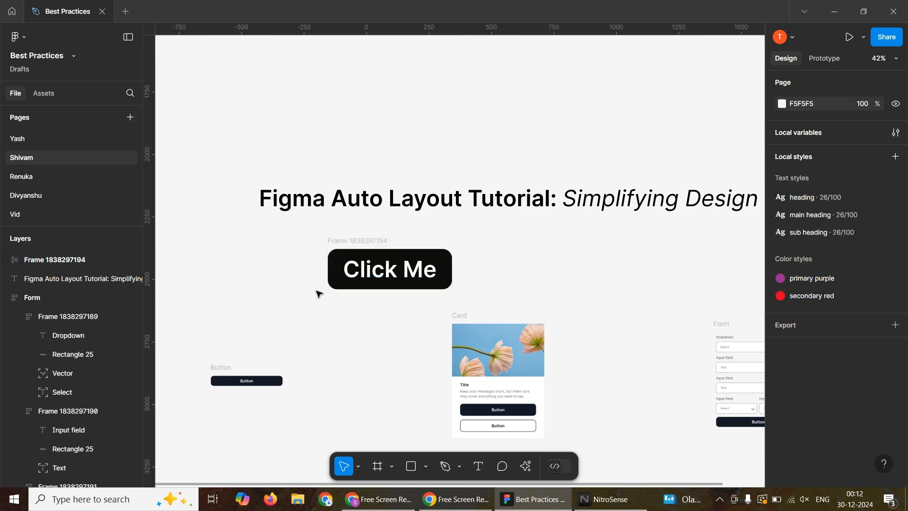
# Set the vertical gap between items to 21 in the Card's content frame holding the title, description and buttons.
pyautogui.scroll(5, 504, 350)
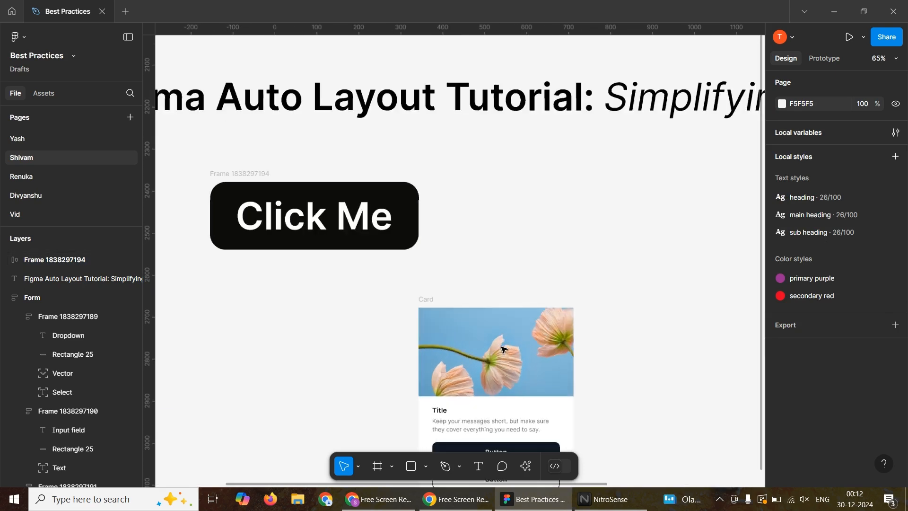
pyautogui.scroll(-4, 504, 350)
pyautogui.scroll(-2, 517, 380)
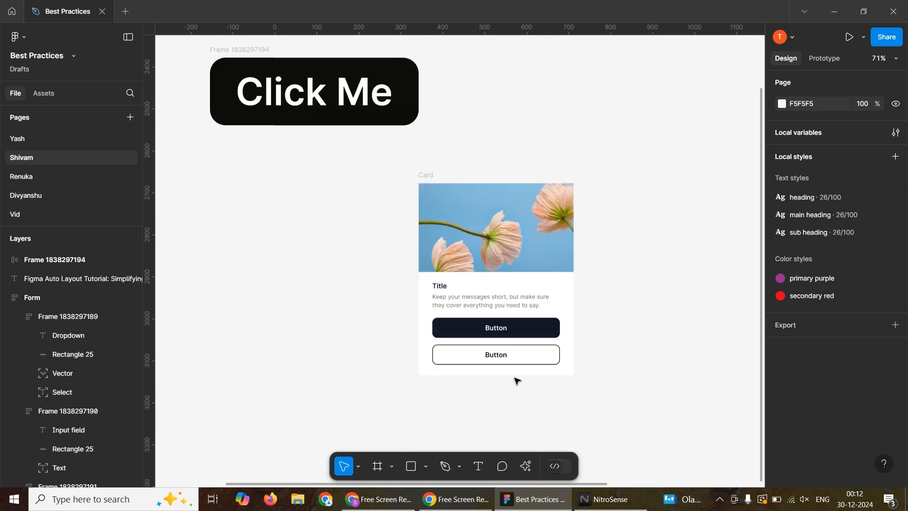
pyautogui.scroll(-1, 517, 380)
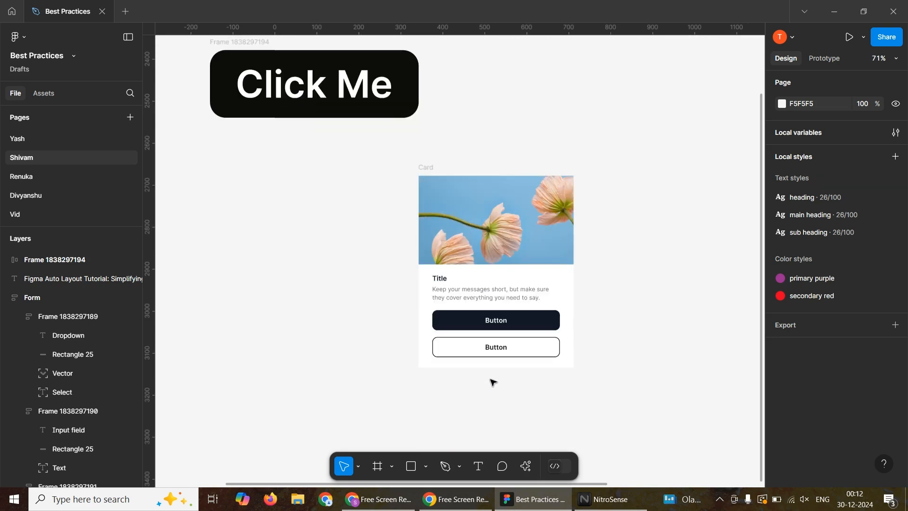
pyautogui.click(482, 299)
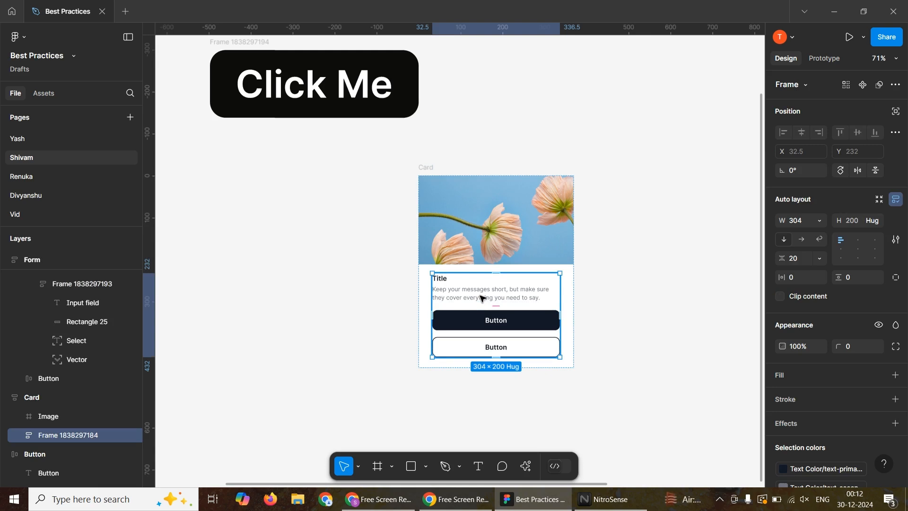
pyautogui.scroll(3, 482, 299)
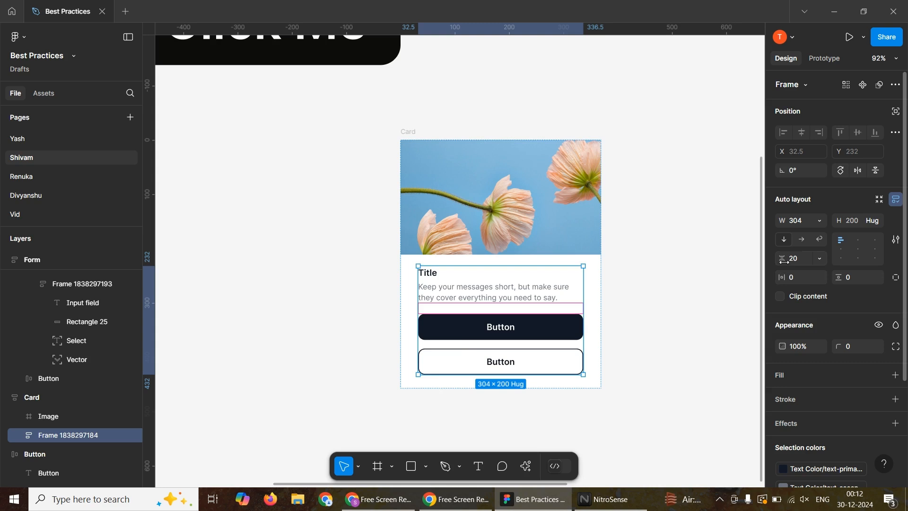
pyautogui.moveTo(784, 260); pyautogui.dragTo(784, 259)
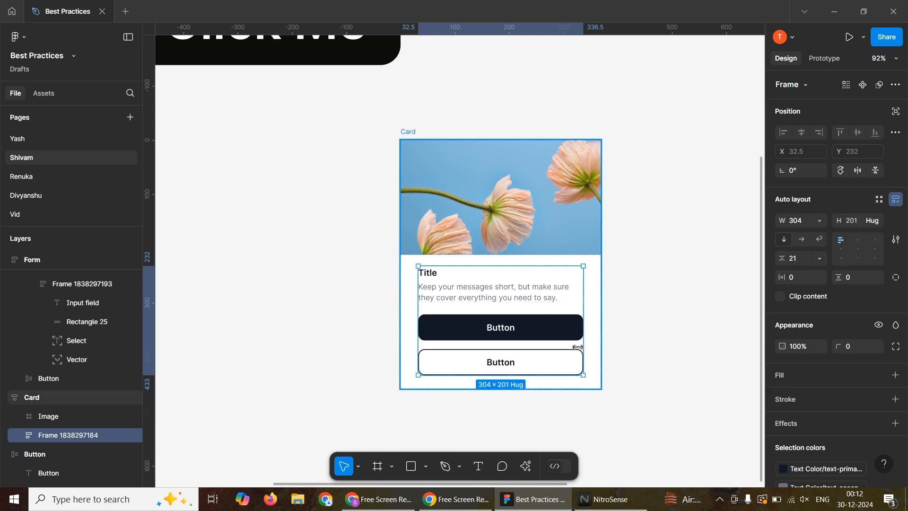
# Try a horizontal padding of 2 on the Card's content frame, return it to 0, and align the items to top center.
pyautogui.moveTo(781, 277)
pyautogui.mouseDown()
pyautogui.moveTo(851, 273)
pyautogui.moveTo(785, 277)
pyautogui.mouseUp()
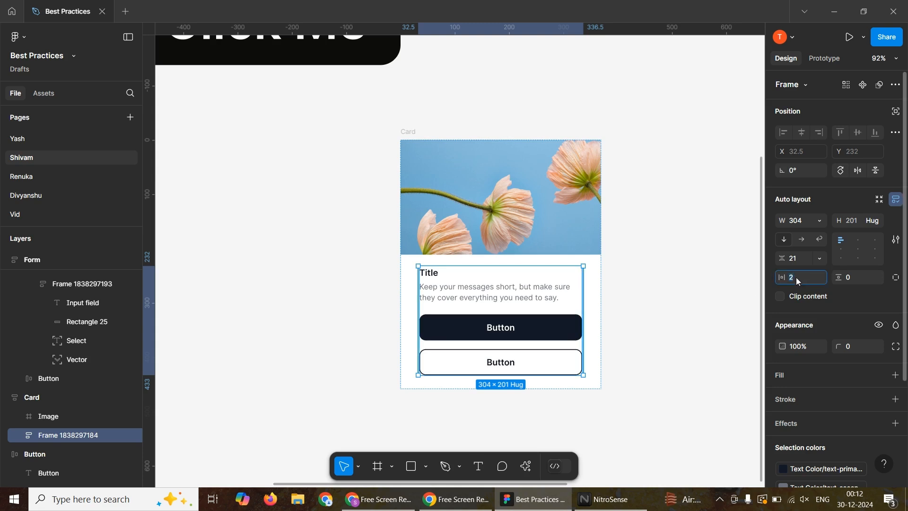
pyautogui.press('Return')
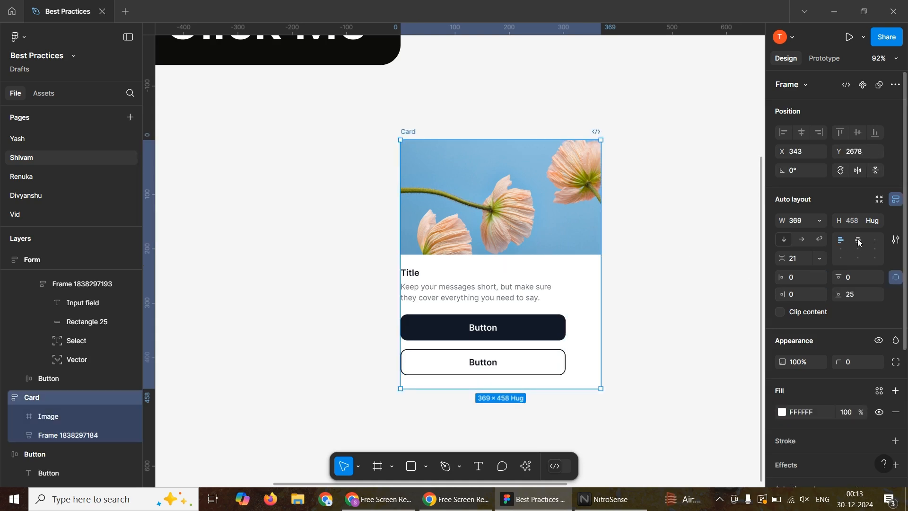
pyautogui.click(859, 241)
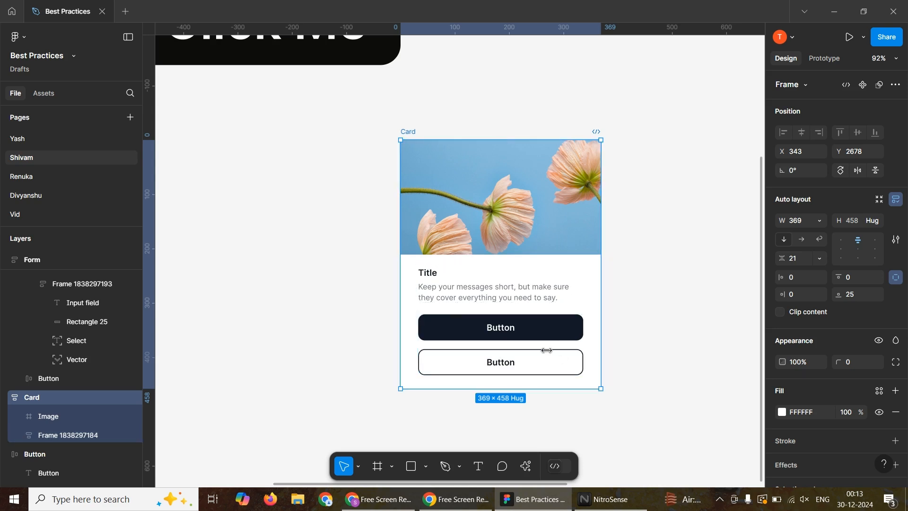
# Replace the "Click Me" button label with "Submit".
pyautogui.hscroll(-1, 514, 256)
pyautogui.scroll(6, 514, 255)
pyautogui.hscroll(-3, 513, 256)
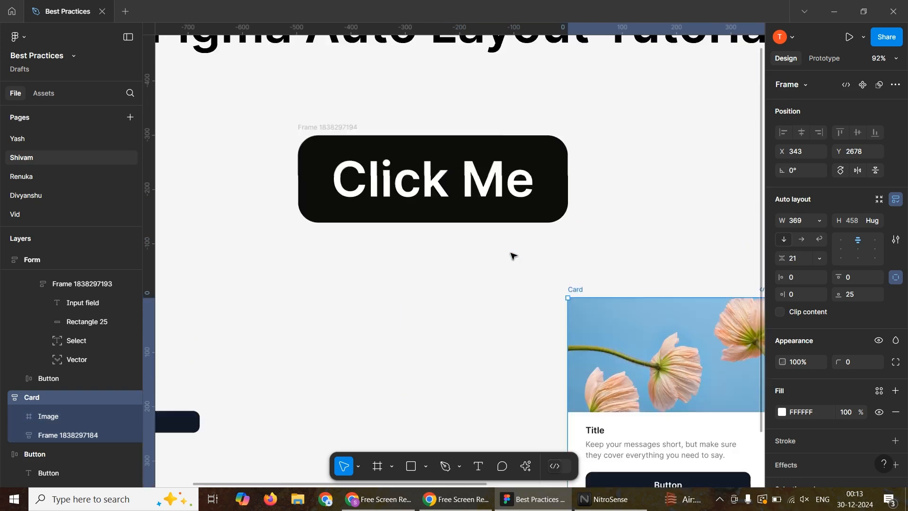
pyautogui.scroll(-1, 514, 256)
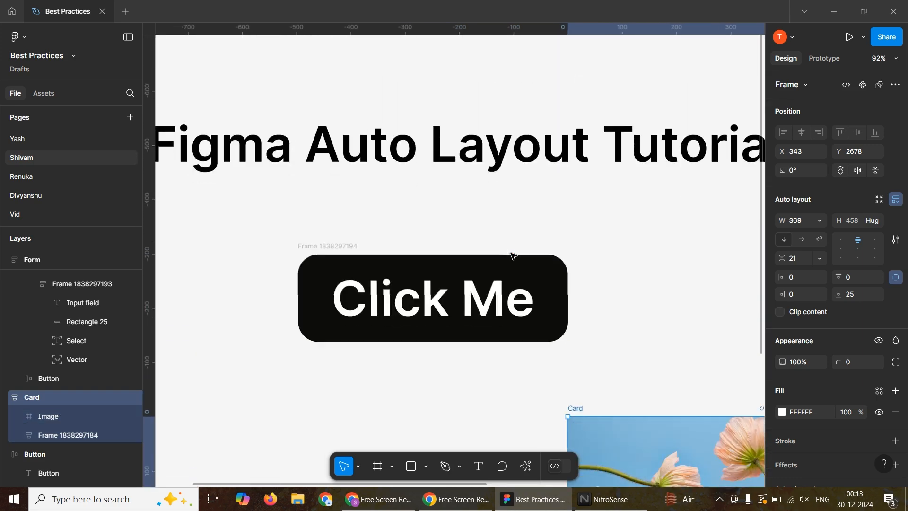
pyautogui.doubleClick(428, 281)
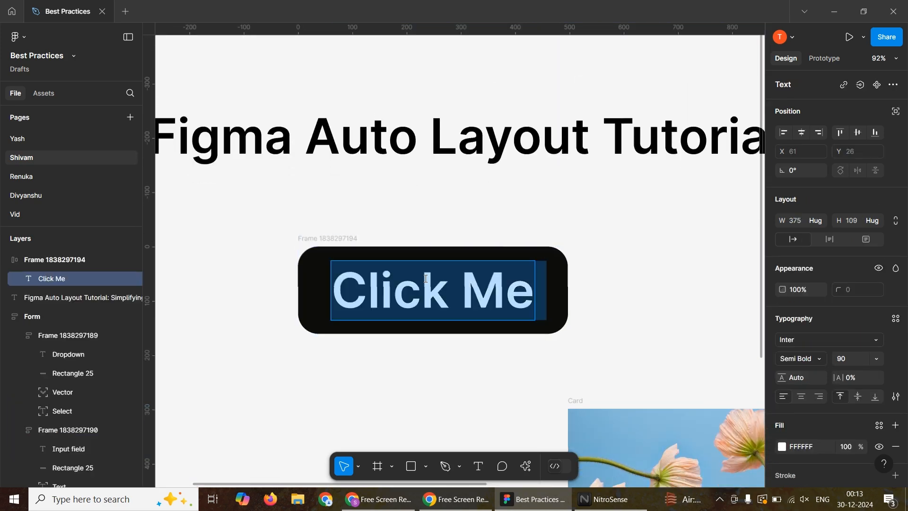
pyautogui.write('Submit')
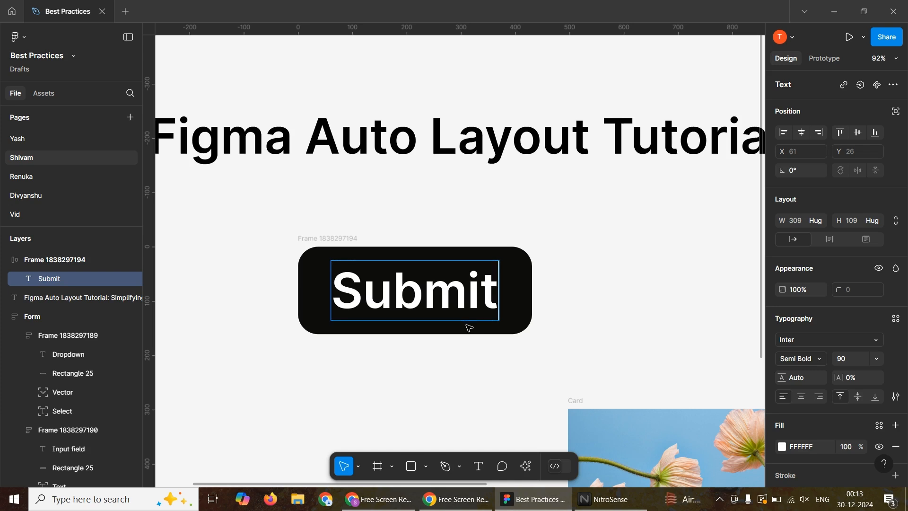
pyautogui.press('Escape')
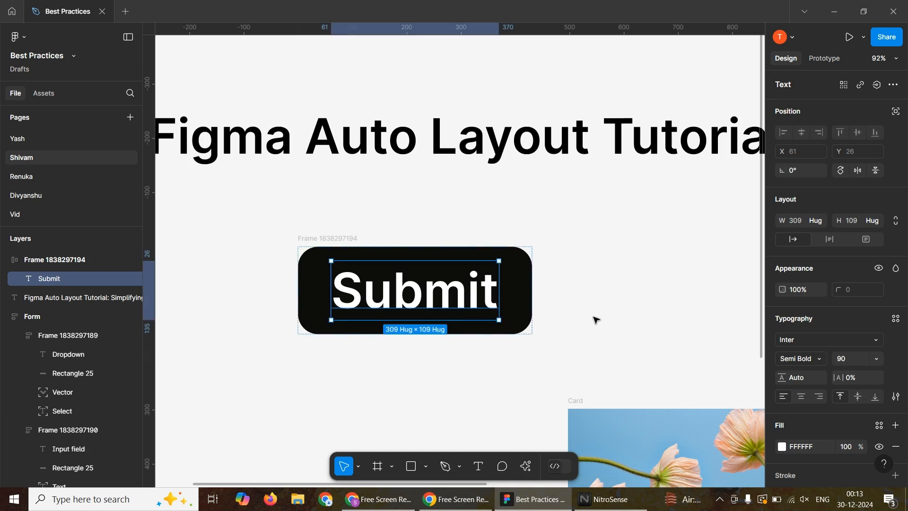
# Move the first input field group out of the Form to X 1790, Y 2779, and return it to its place below the dropdown.
pyautogui.click(337, 236)
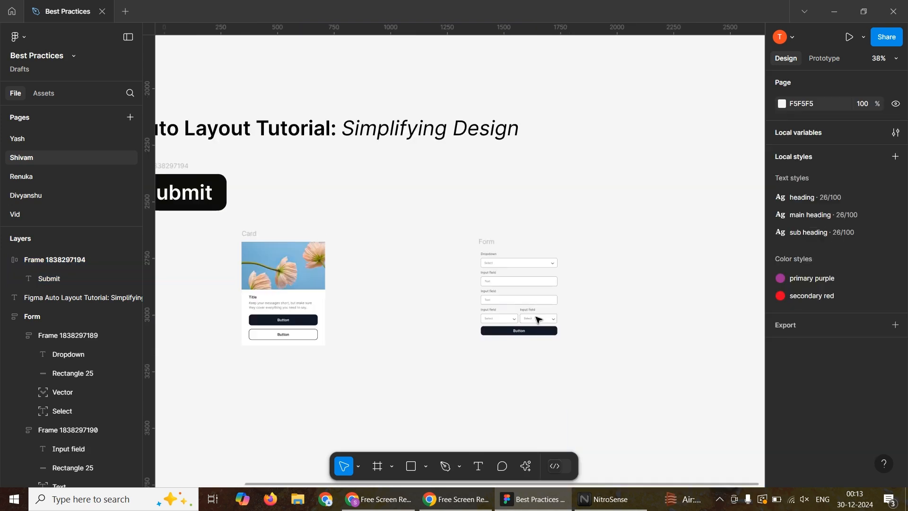
pyautogui.scroll(3, 538, 319)
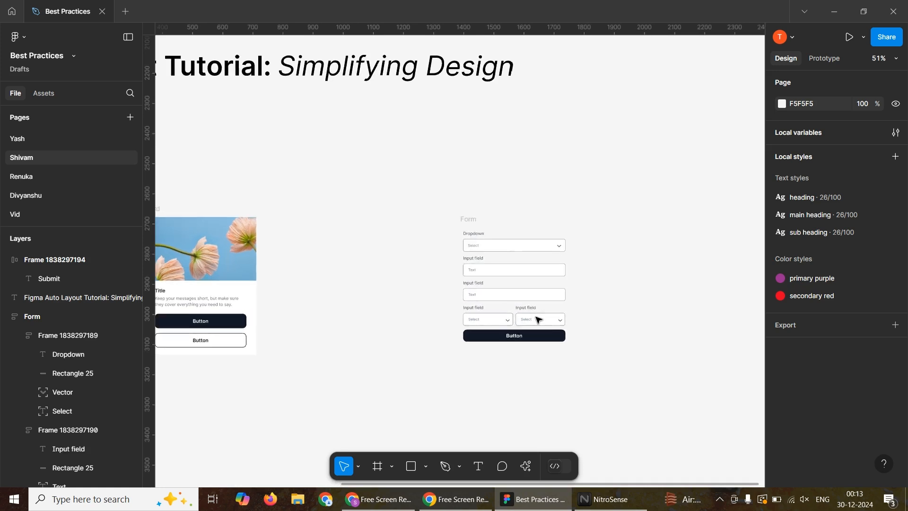
pyautogui.scroll(4, 538, 319)
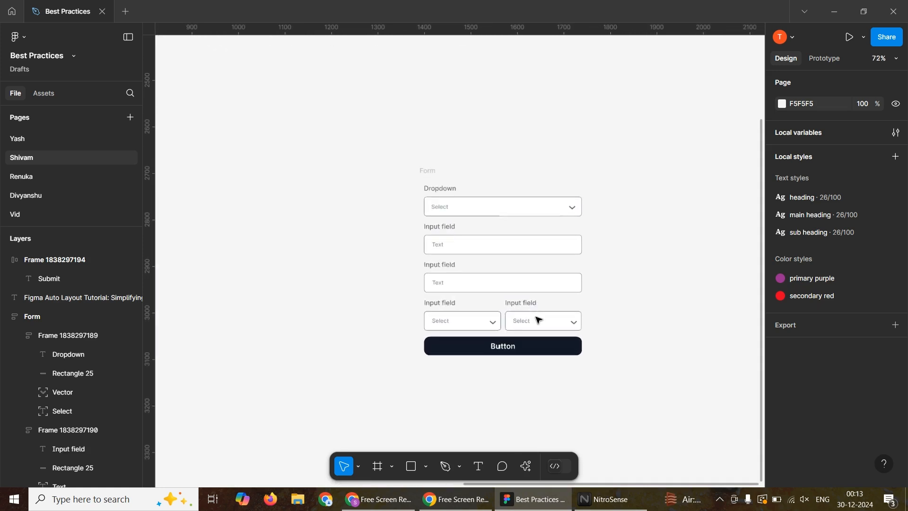
pyautogui.scroll(4, 538, 319)
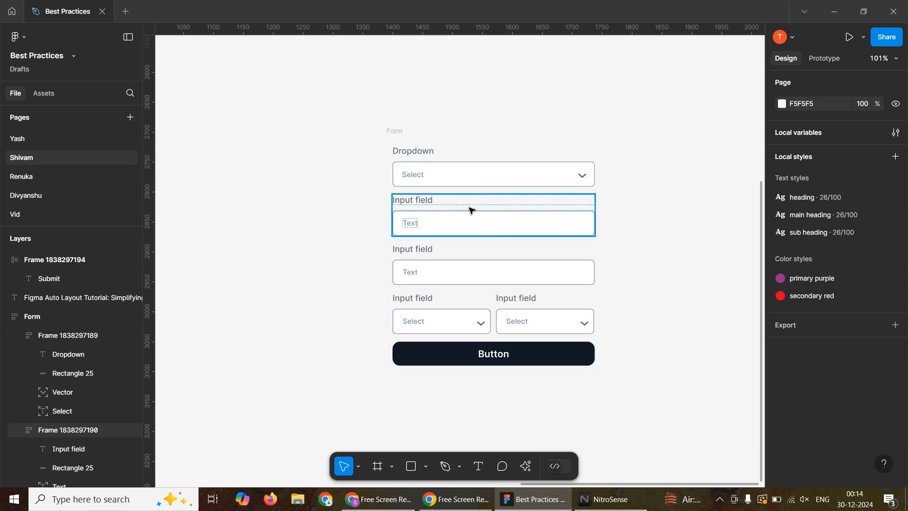
pyautogui.moveTo(471, 209); pyautogui.dragTo(705, 197)
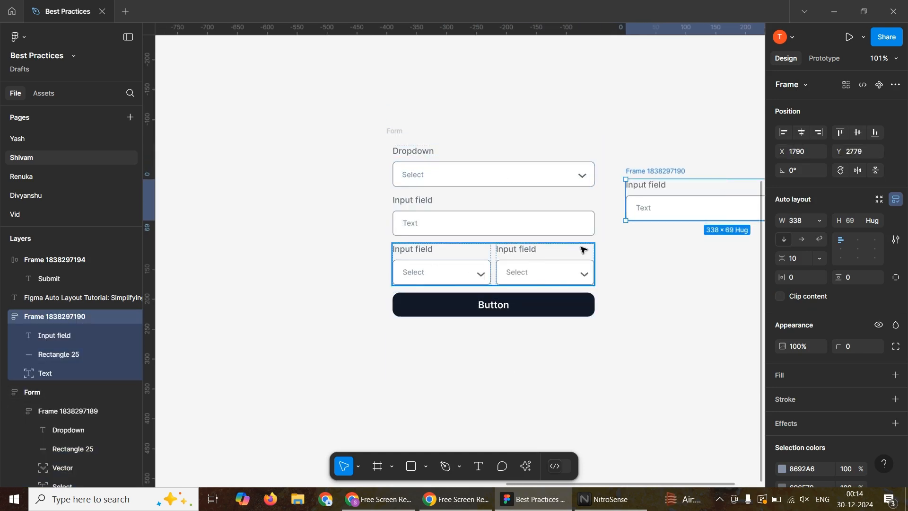
pyautogui.moveTo(622, 186); pyautogui.dragTo(533, 202)
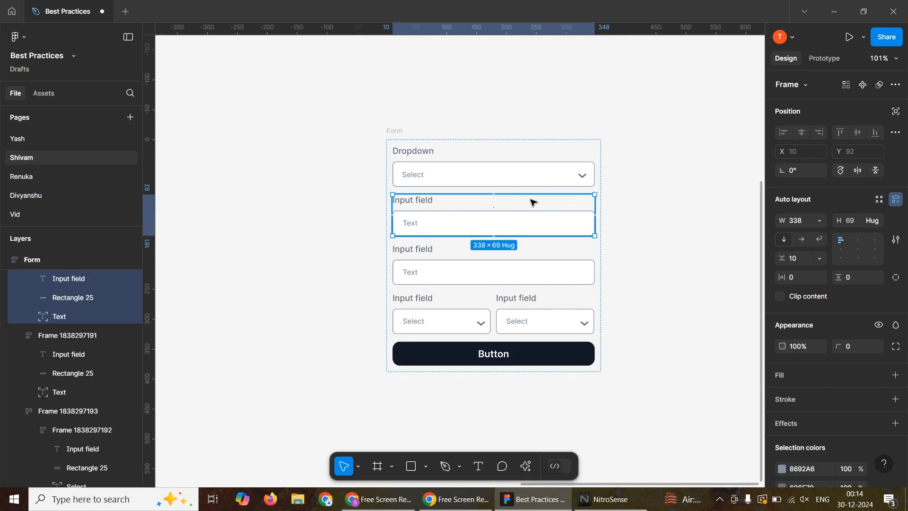
pyautogui.click(662, 227)
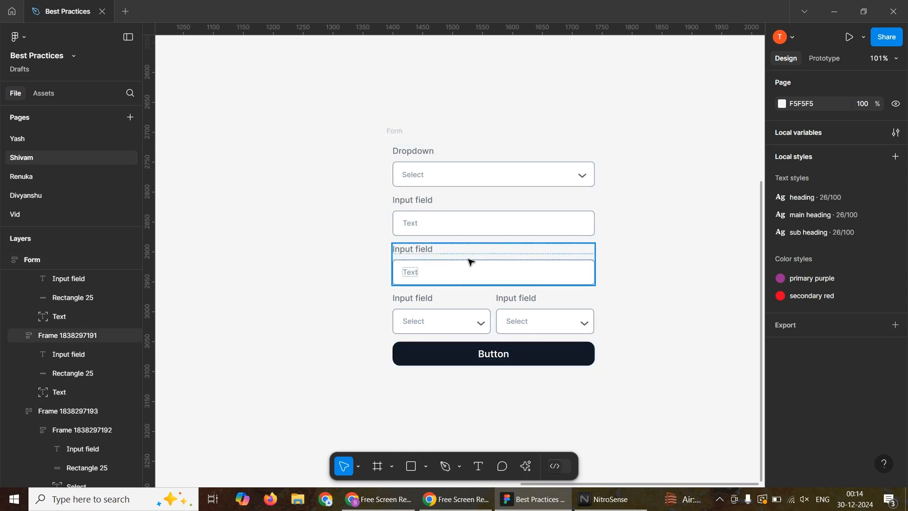
# Inspect the auto layout settings of the Form and of its dropdown row, input field rows and the paired select row.
pyautogui.click(392, 137)
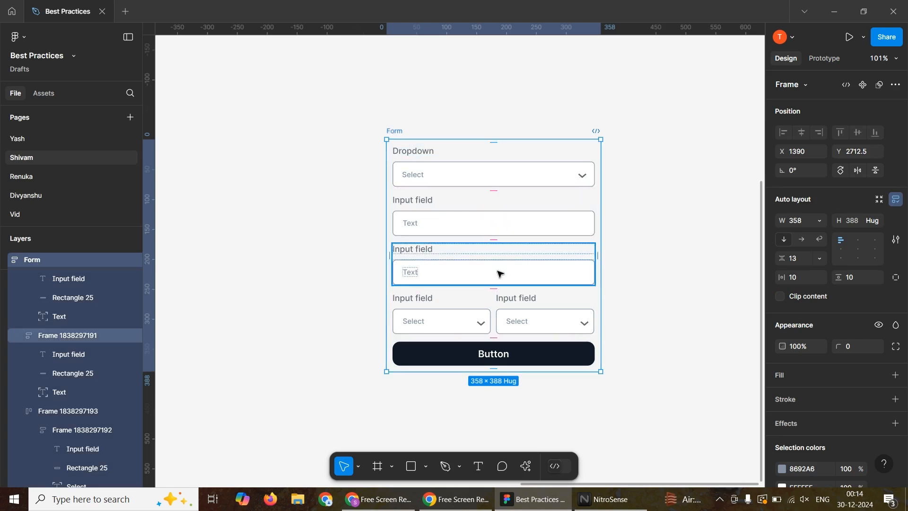
pyautogui.scroll(-4, 380, 244)
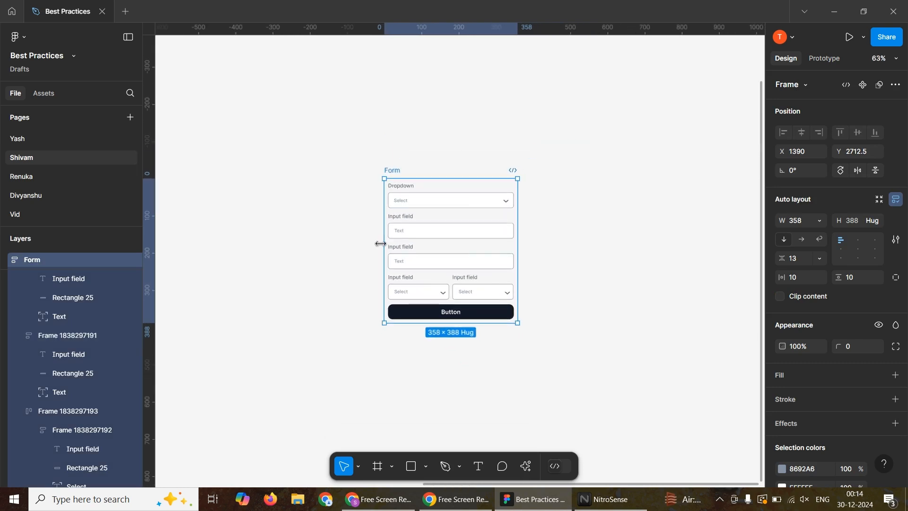
pyautogui.scroll(-2, 381, 244)
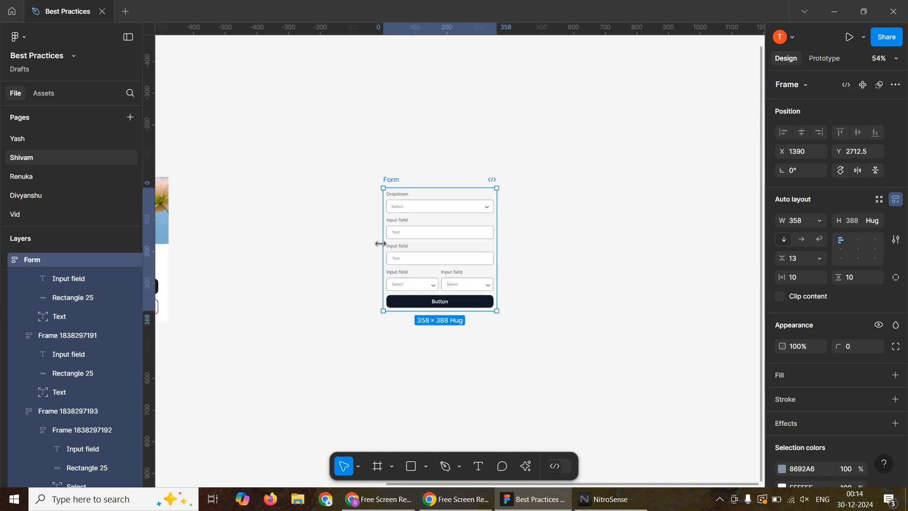
pyautogui.scroll(2, 456, 256)
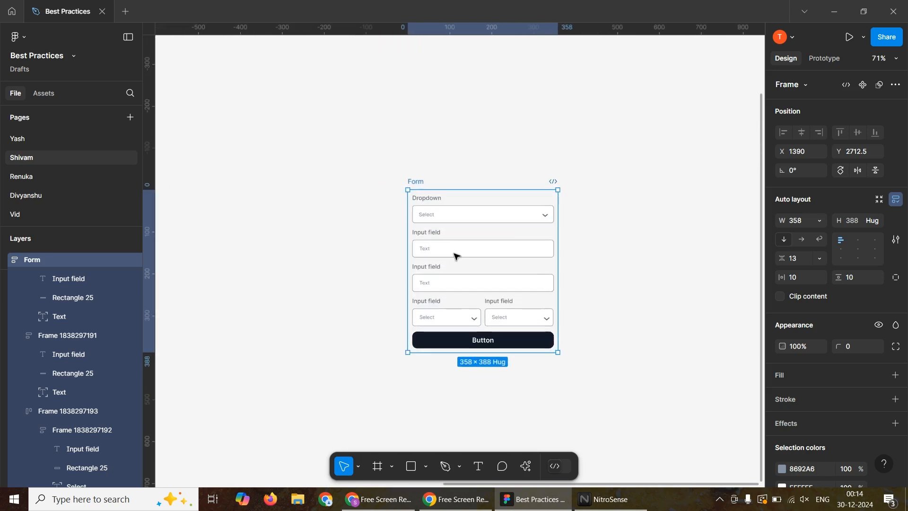
pyautogui.click(326, 245)
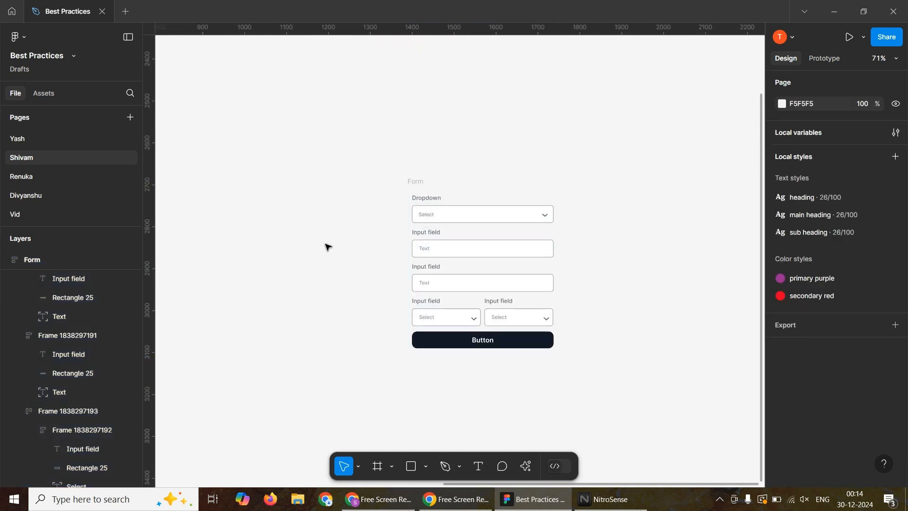
pyautogui.click(493, 247)
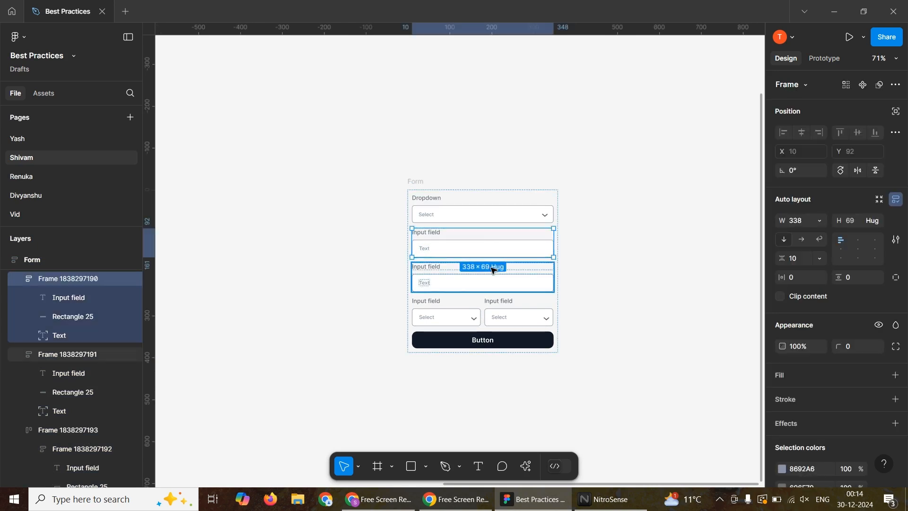
pyautogui.click(491, 269)
pyautogui.click(501, 303)
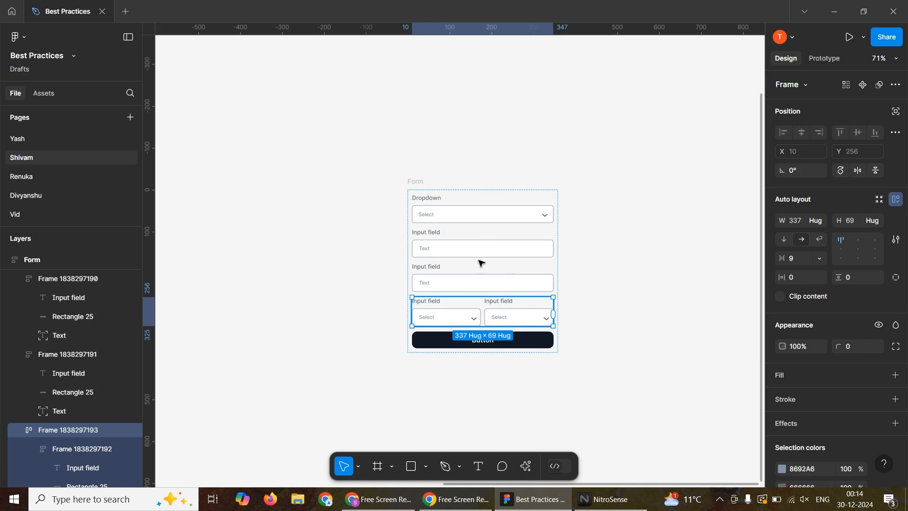
pyautogui.click(472, 205)
pyautogui.scroll(3, 472, 204)
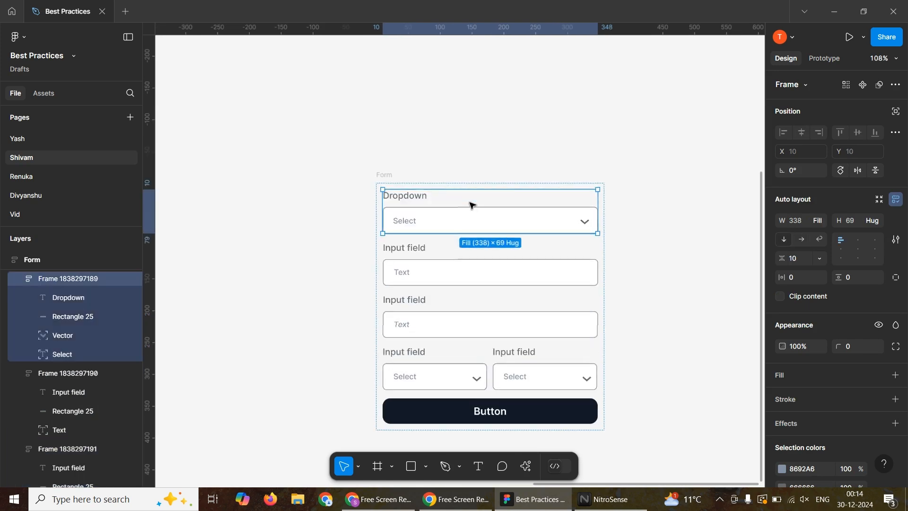
pyautogui.click(503, 154)
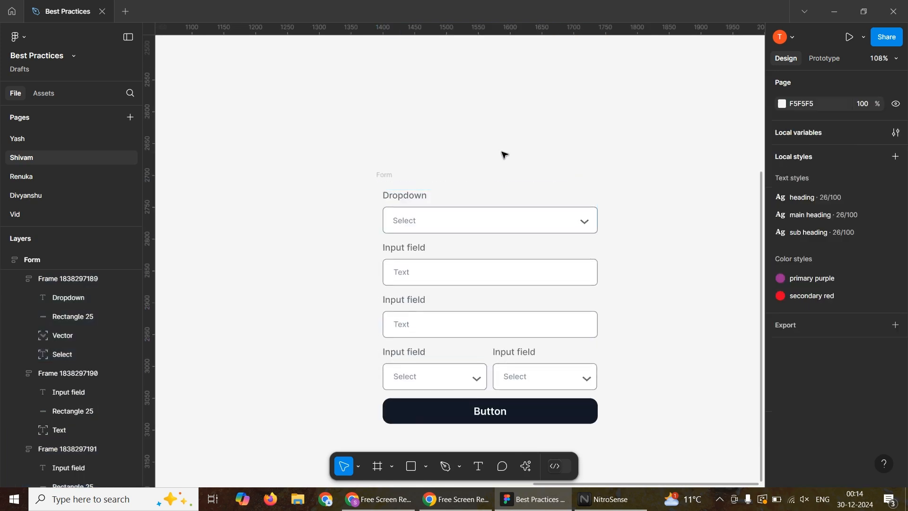
pyautogui.click(392, 178)
pyautogui.scroll(-5, 512, 252)
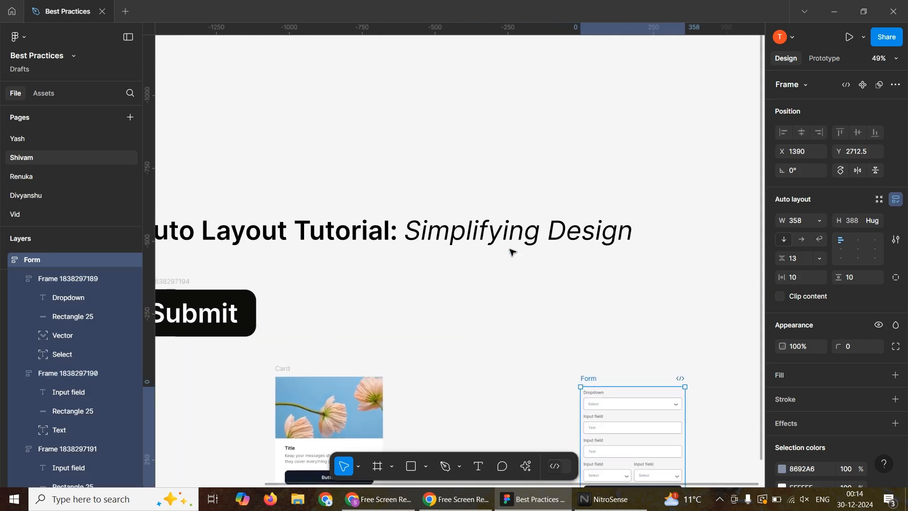
pyautogui.hscroll(-3, 513, 252)
pyautogui.scroll(1, 512, 252)
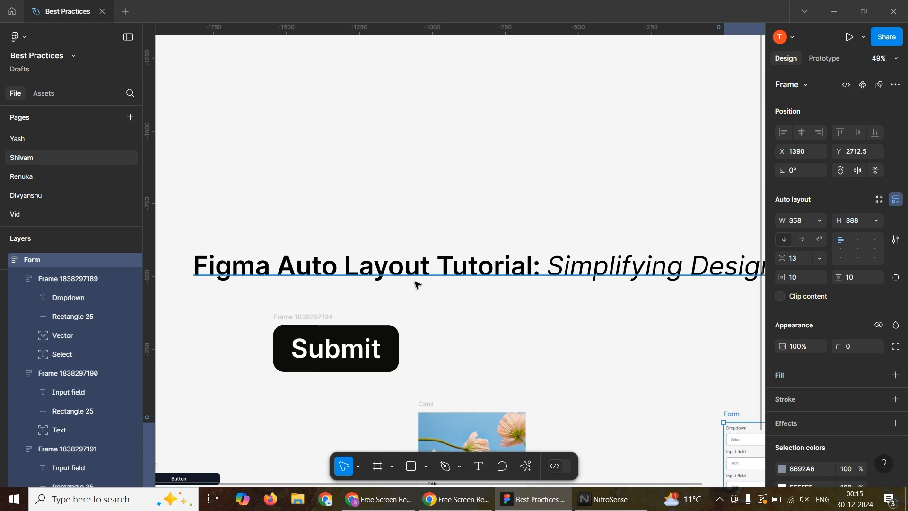
pyautogui.click(453, 499)
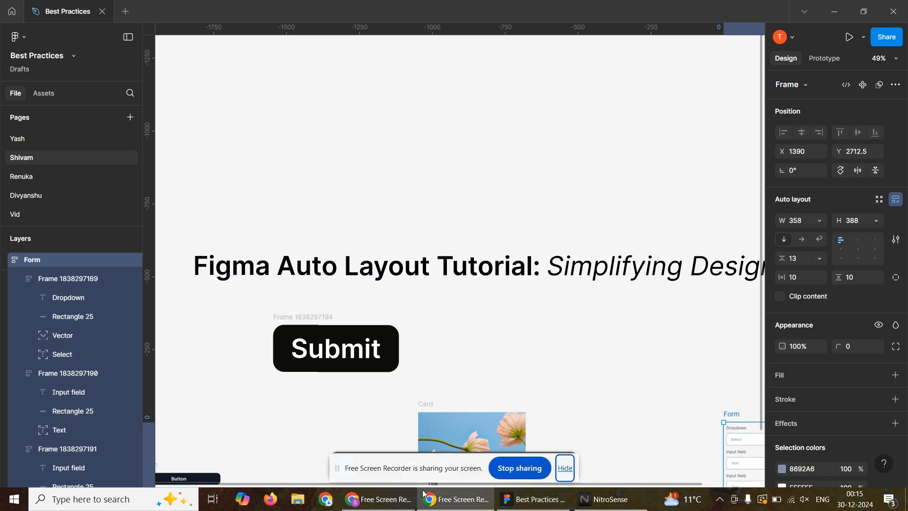